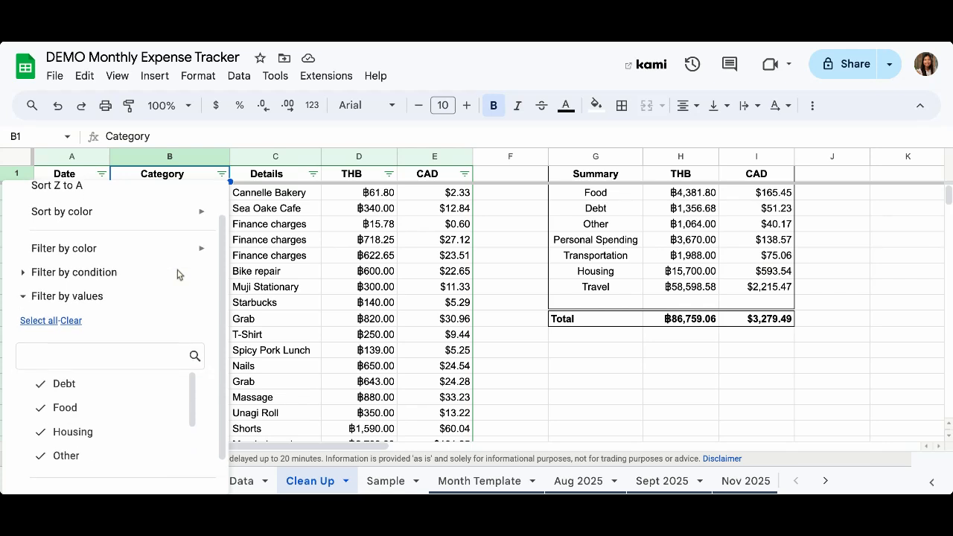
- Filter the Category column by values so that only the Food expenses are shown
left_click(72, 319)
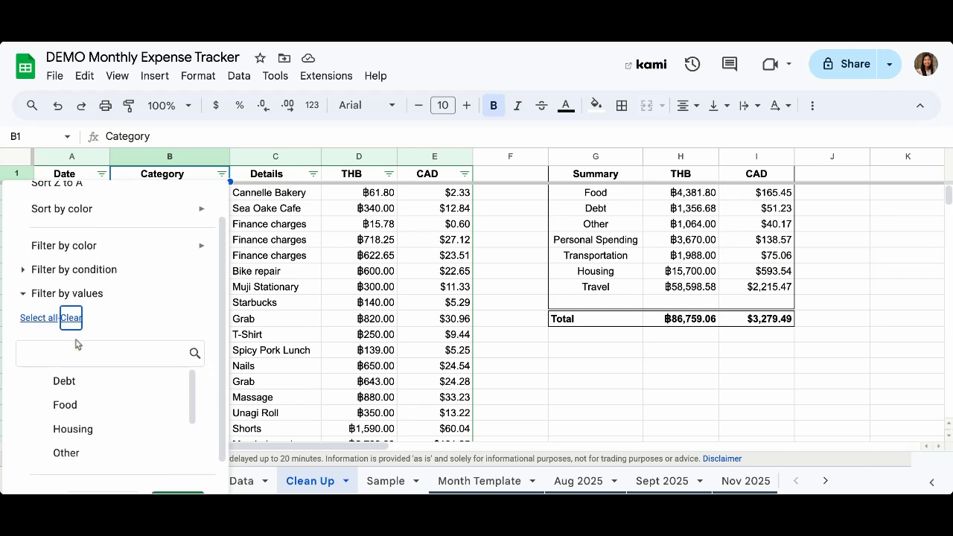
scroll(83, 341, "down", 1)
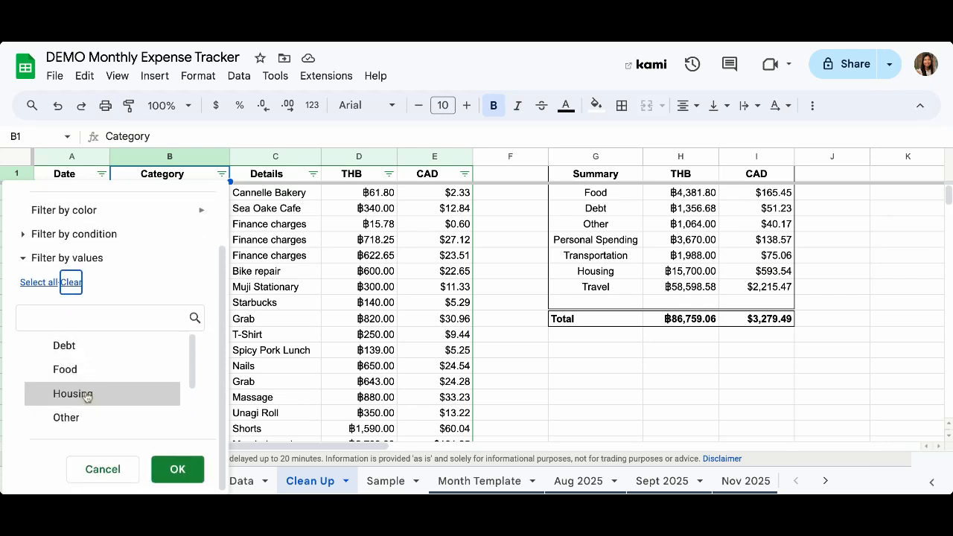
left_click(82, 373)
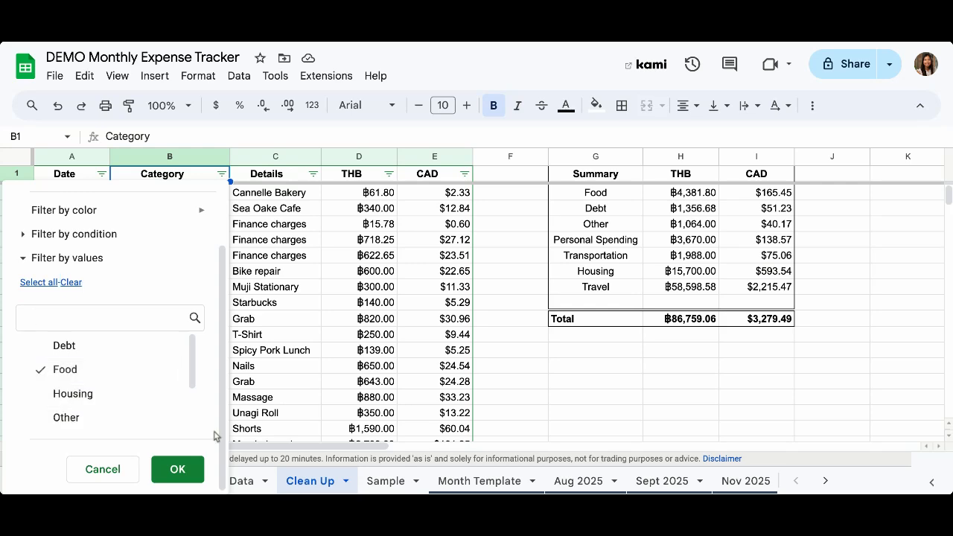
left_click(182, 469)
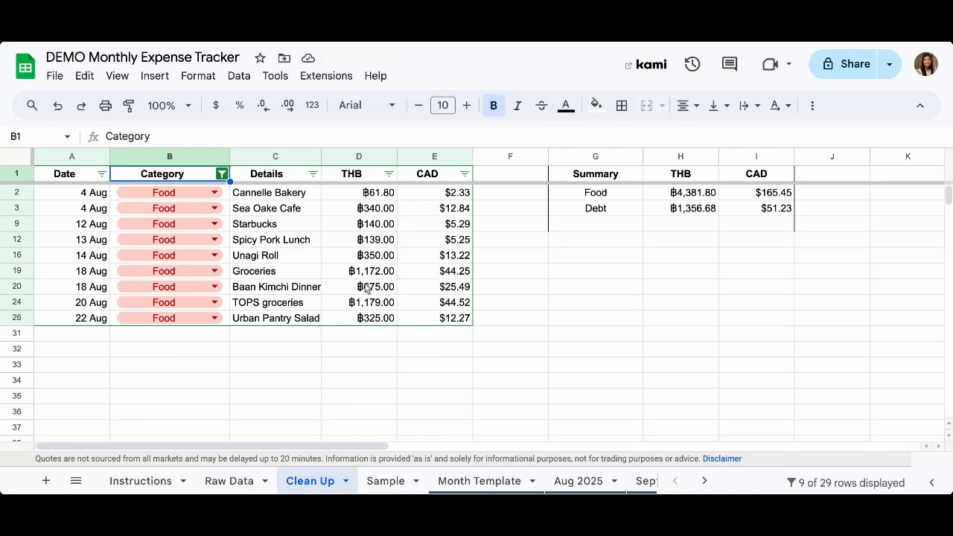
left_click(222, 174)
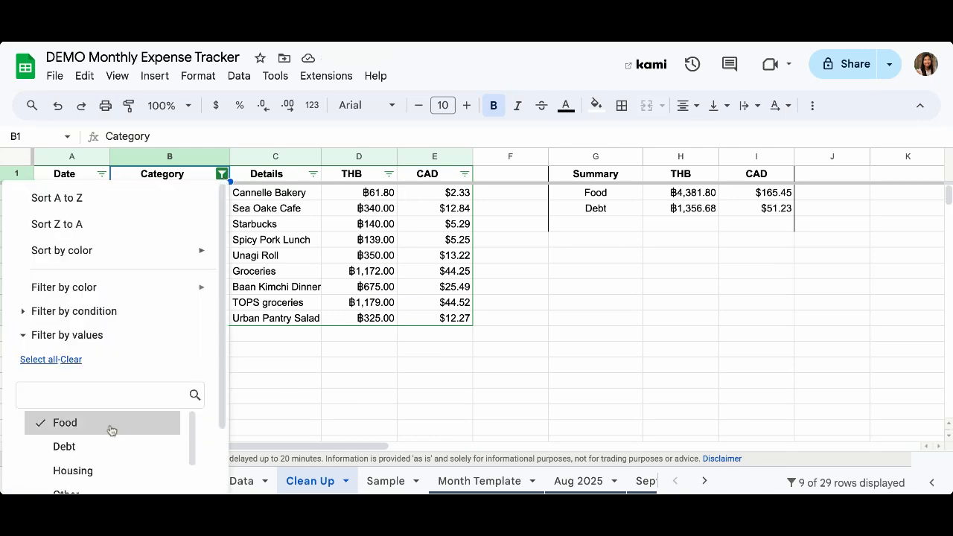
left_click(39, 359)
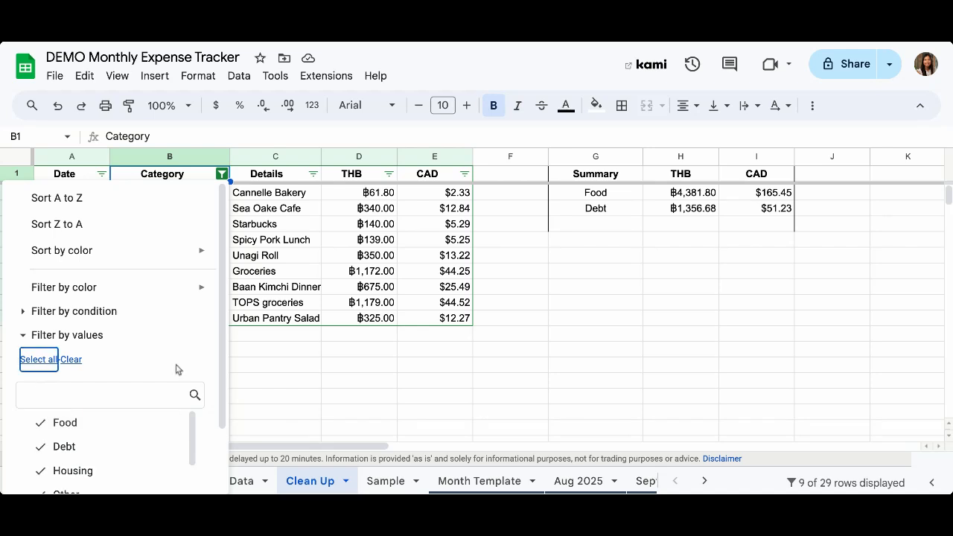
left_click(356, 414)
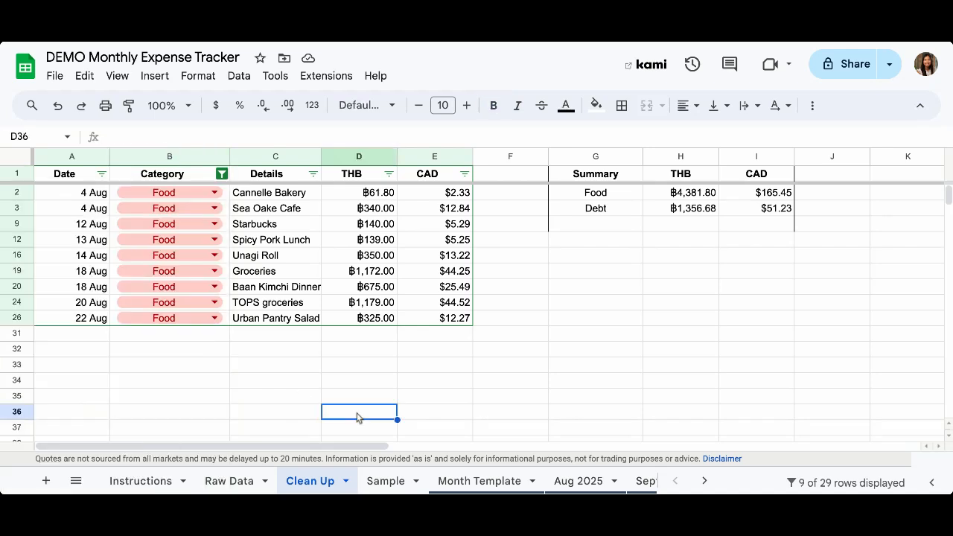
- Reset the Category value filter by selecting all categories and applying it
left_click(219, 174)
scroll(299, 407, "down", 2)
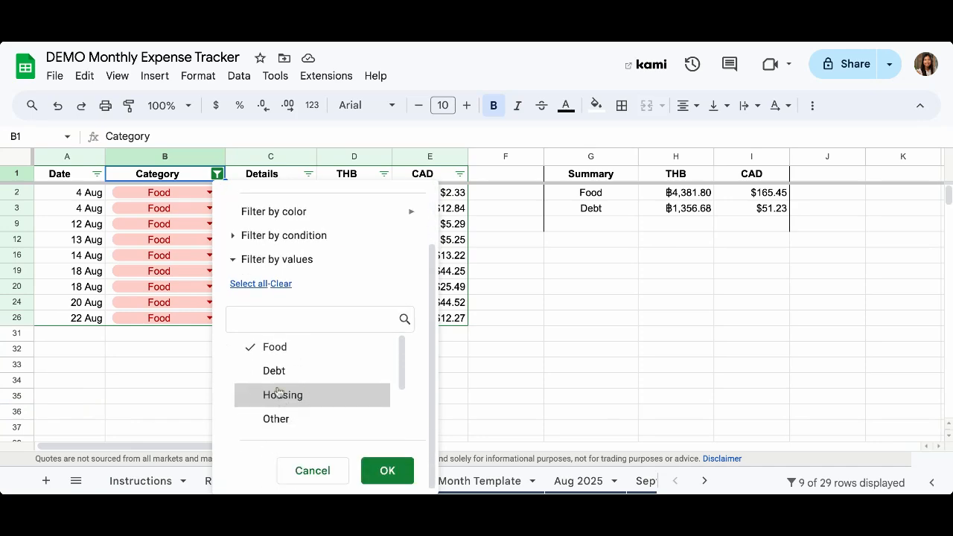
left_click(253, 289)
left_click(388, 471)
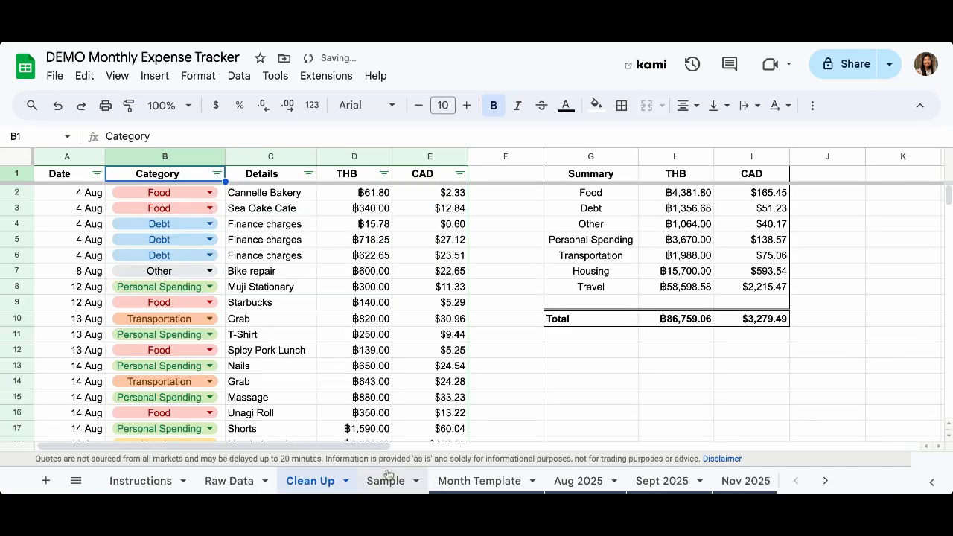
- Sort the expense table by Category from A to Z and look through the sorted rows
scroll(387, 390, "down", 3)
scroll(387, 391, "down", 3)
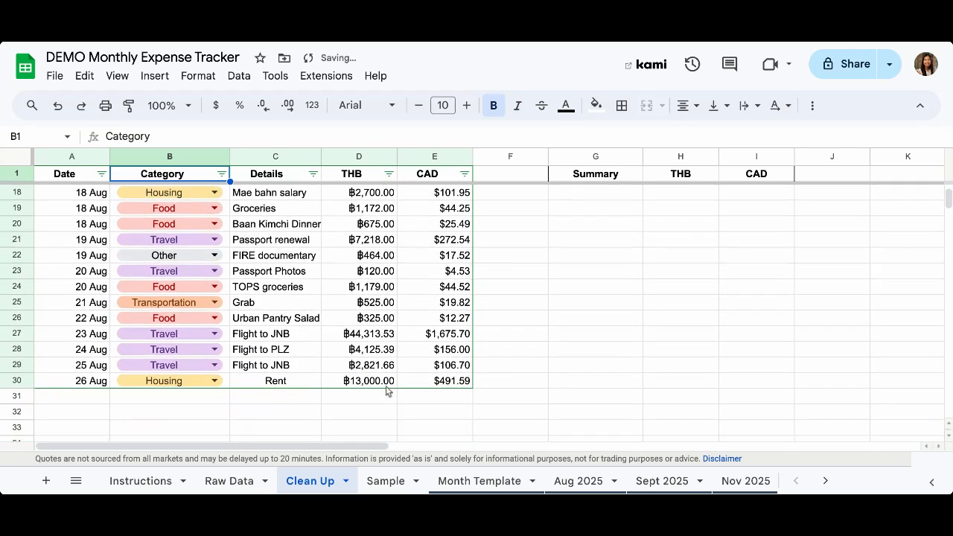
scroll(313, 335, "up", 6)
left_click(220, 174)
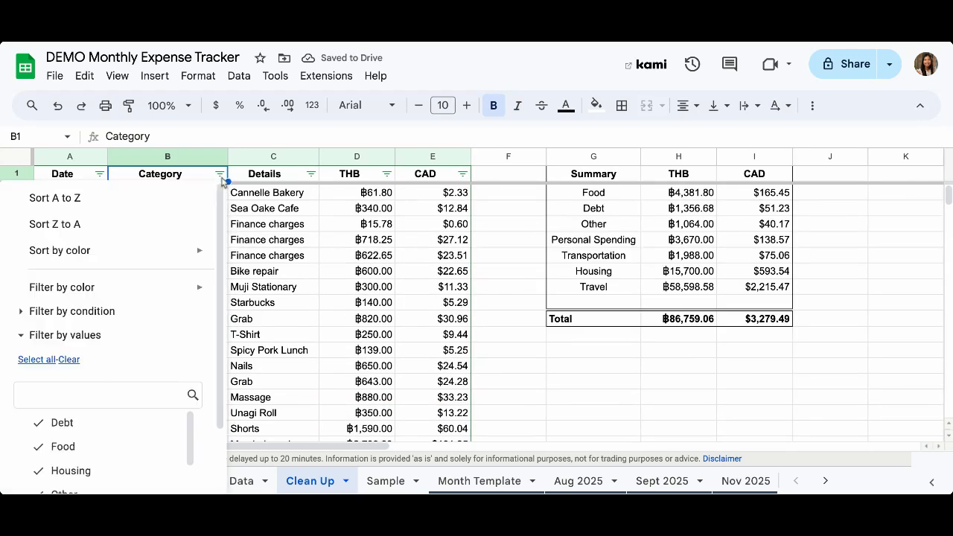
mouse_move(200, 249)
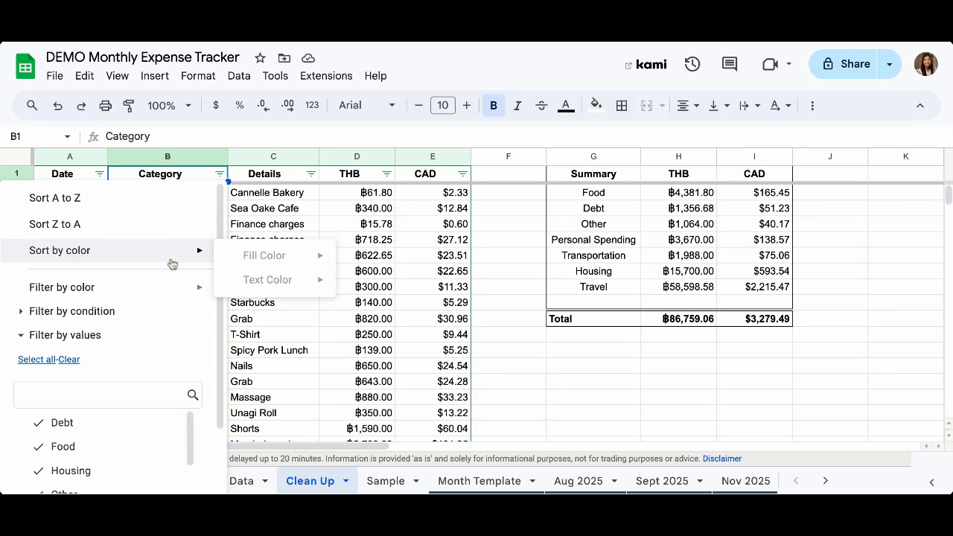
left_click(125, 199)
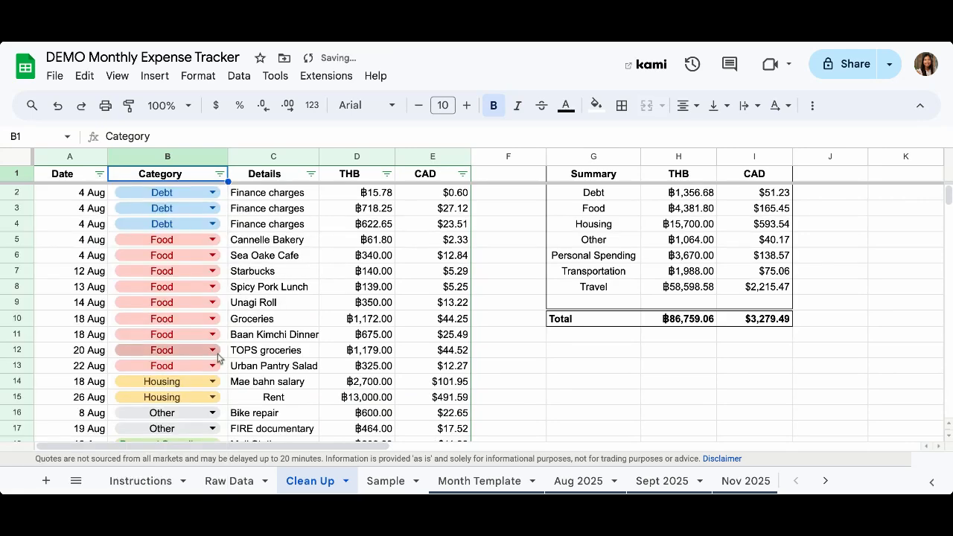
scroll(277, 253, "down", 6)
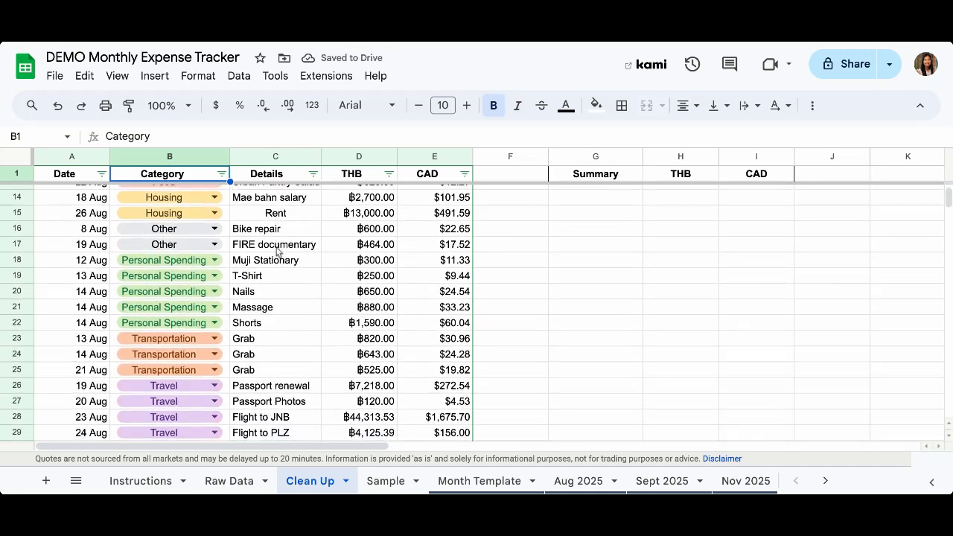
scroll(277, 252, "up", 6)
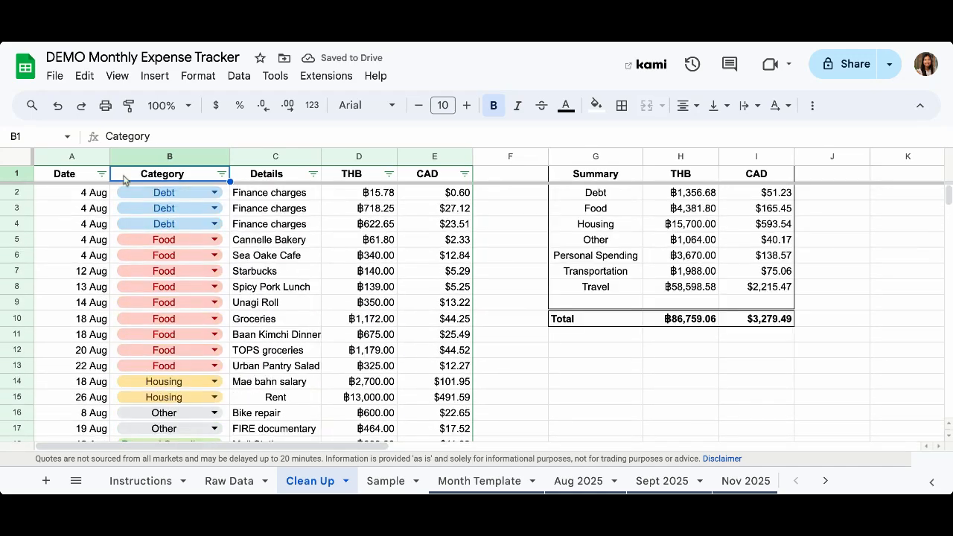
- Sort the expense table by Date in ascending order and look through the rows
left_click(102, 174)
left_click(131, 200)
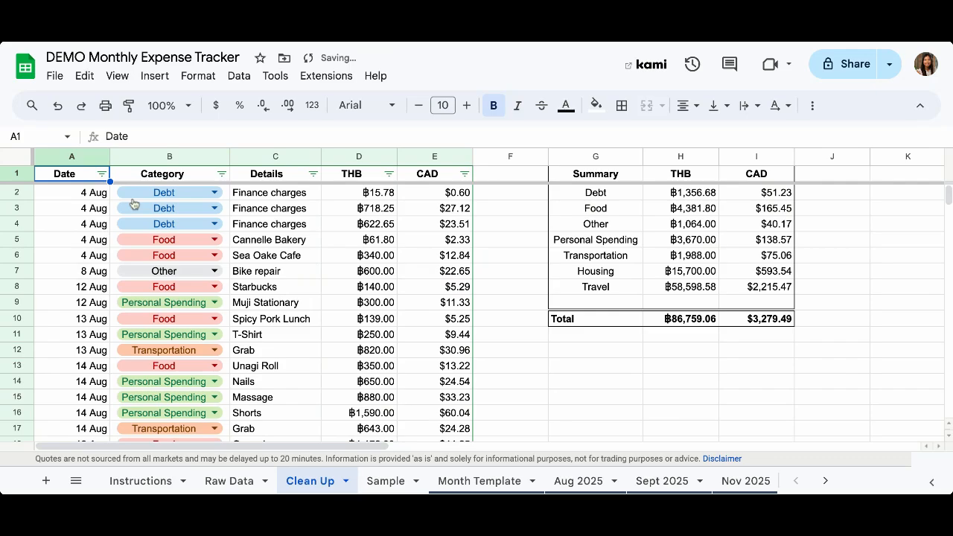
scroll(331, 319, "down", 5)
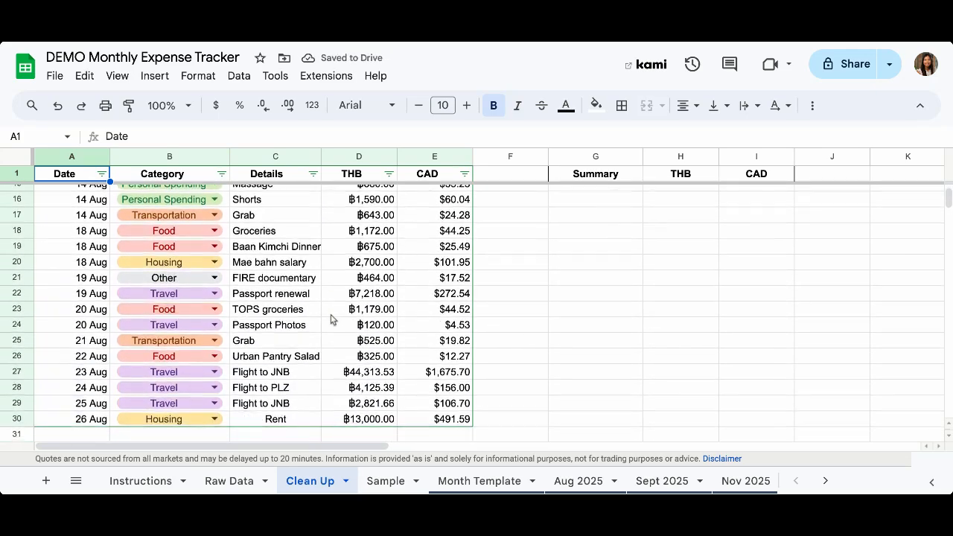
scroll(331, 319, "up", 5)
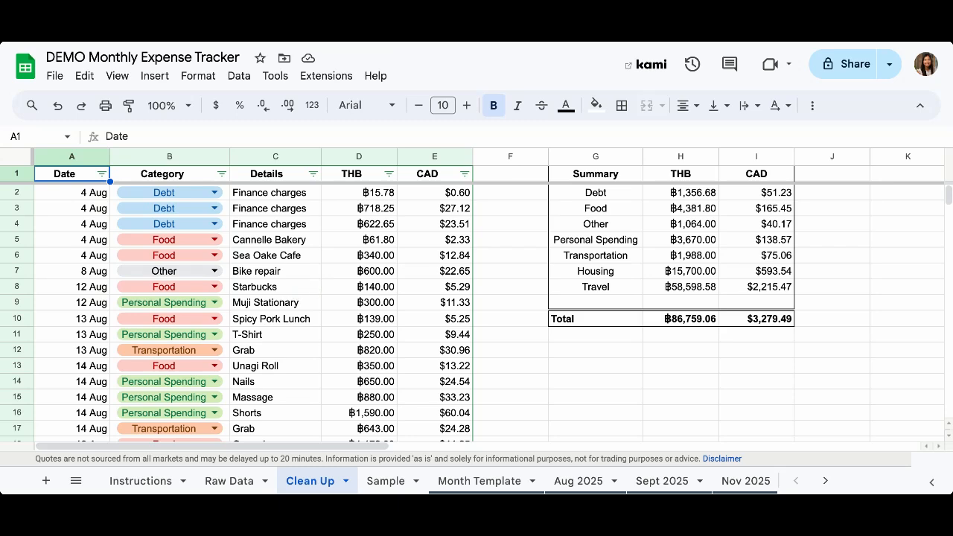
- Filter the THB column by condition to show only amounts greater than or equal to 1000
left_click(388, 175)
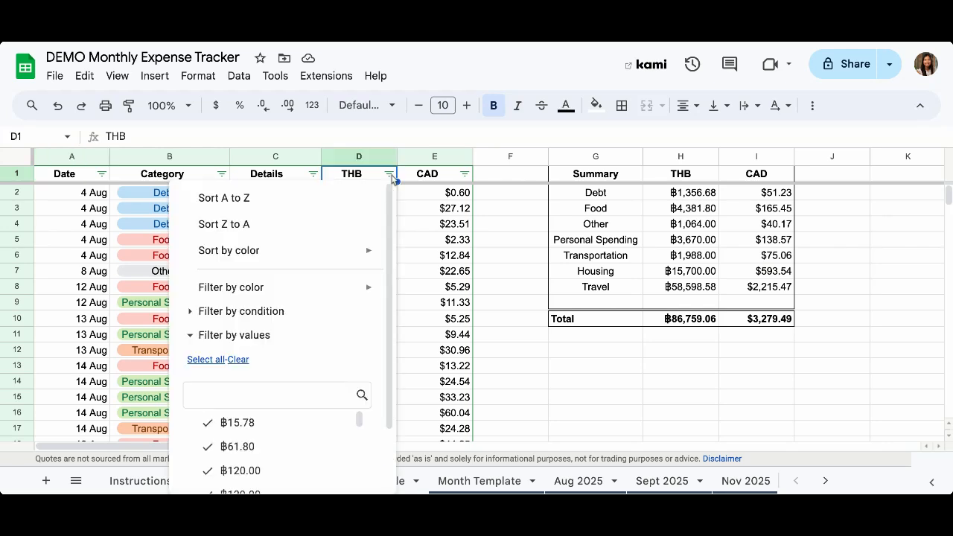
left_click(195, 313)
scroll(199, 320, "down", 1)
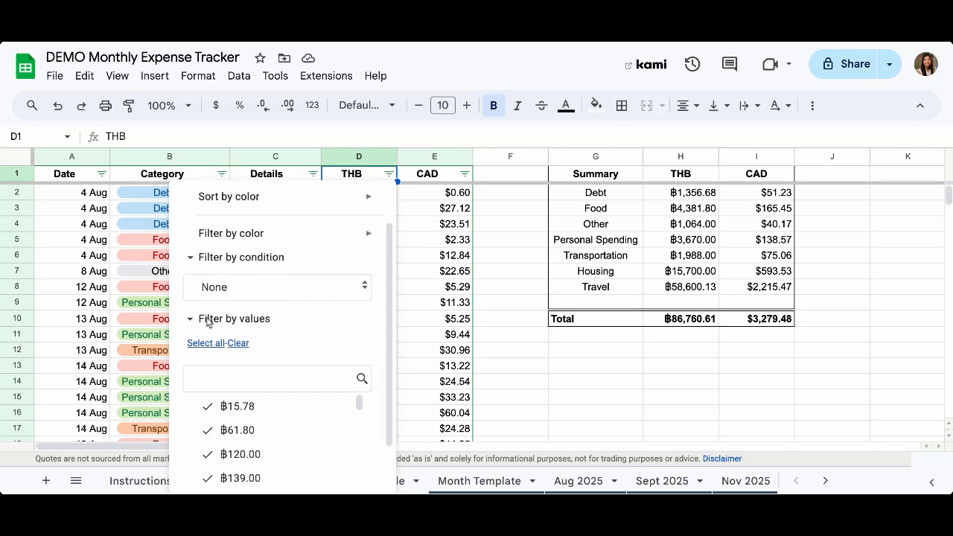
left_click(202, 320)
left_click(228, 342)
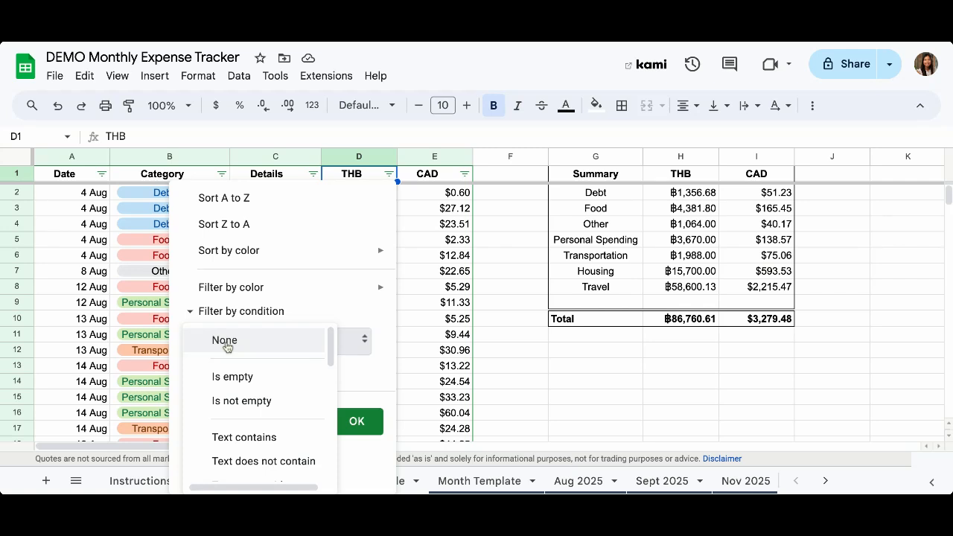
scroll(228, 347, "down", 6)
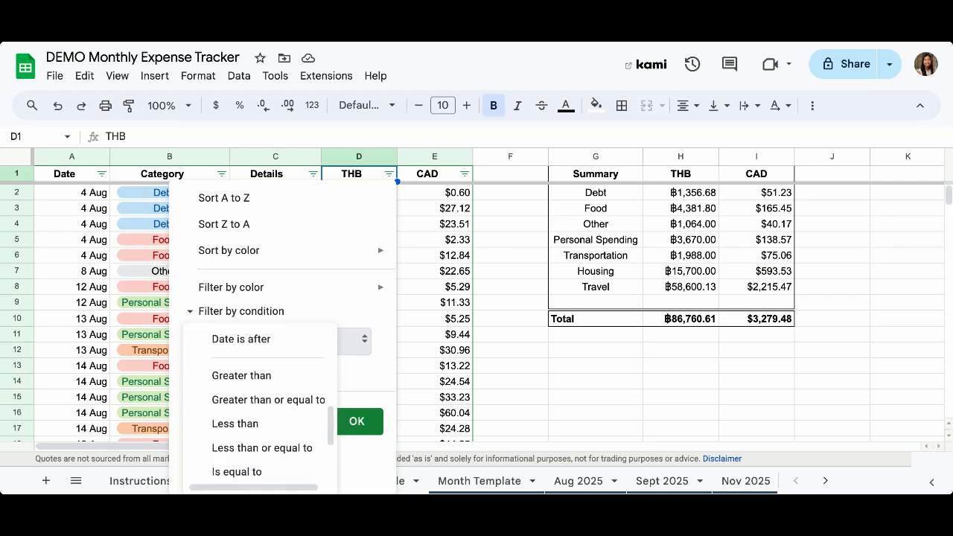
scroll(259, 396, "down", 3)
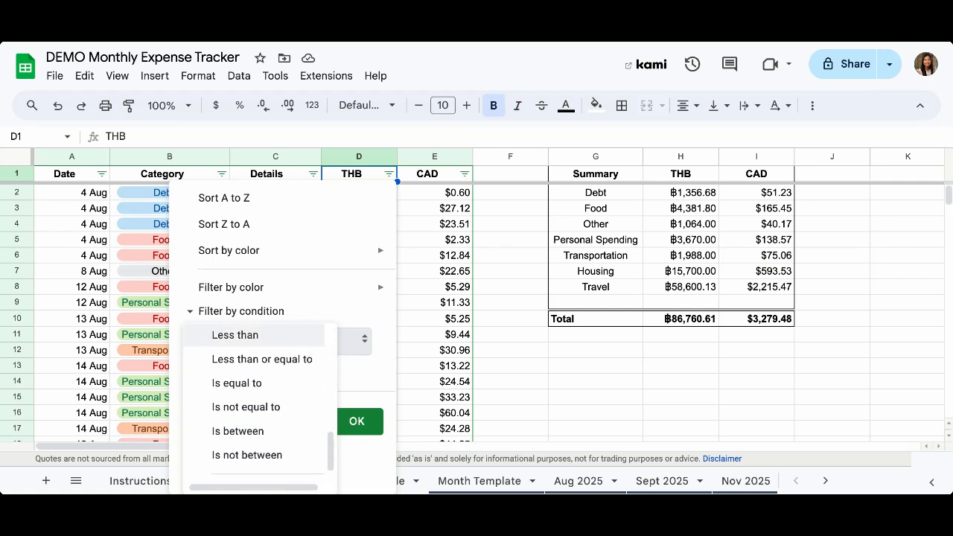
scroll(224, 383, "up", 2)
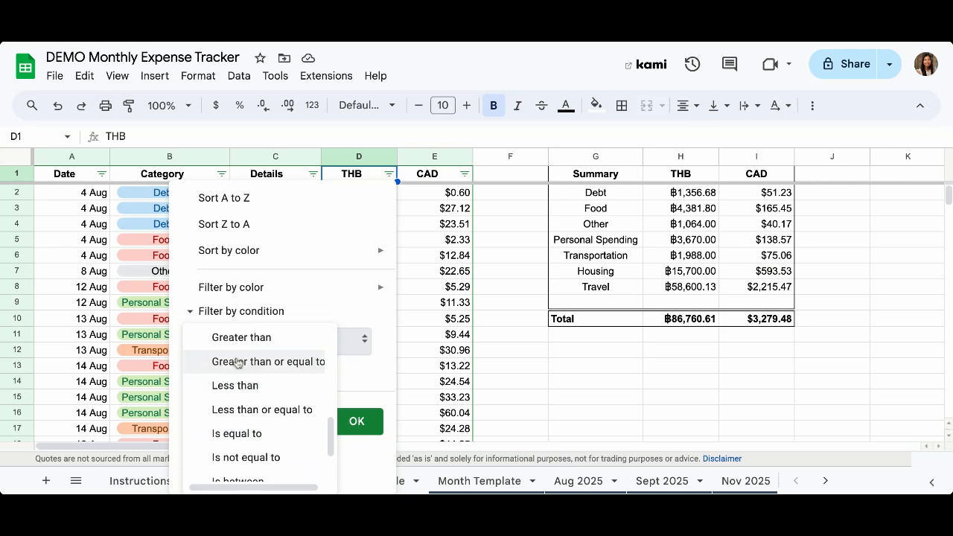
left_click(238, 362)
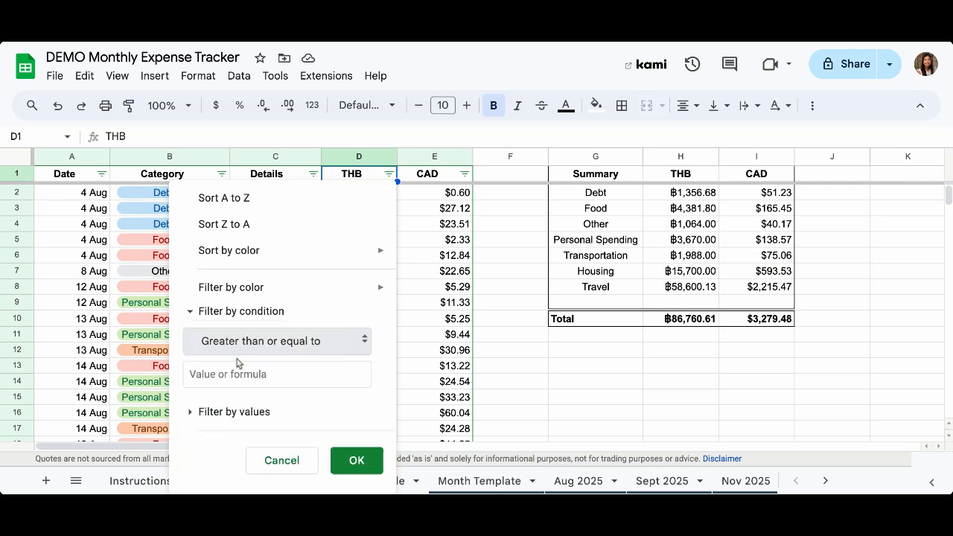
left_click(277, 379)
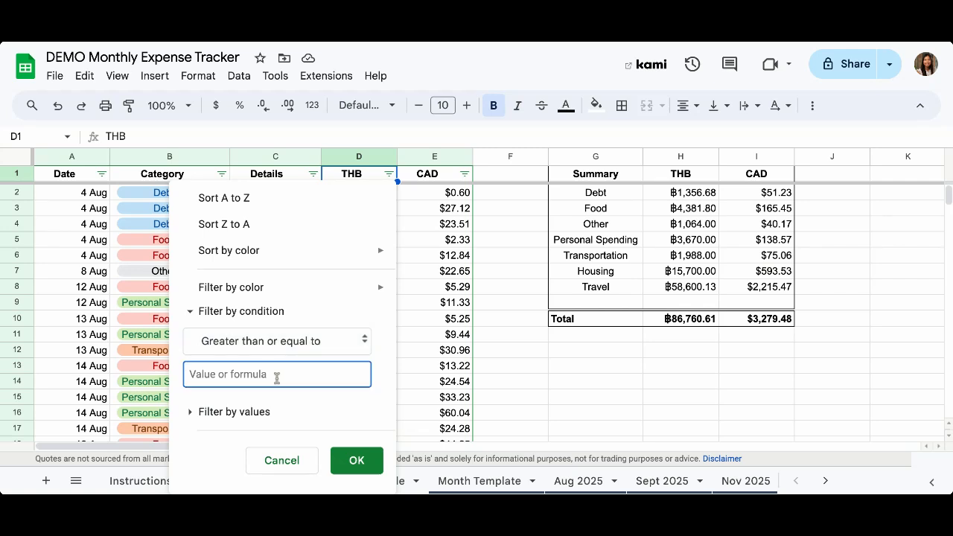
type("13,")
type("000")
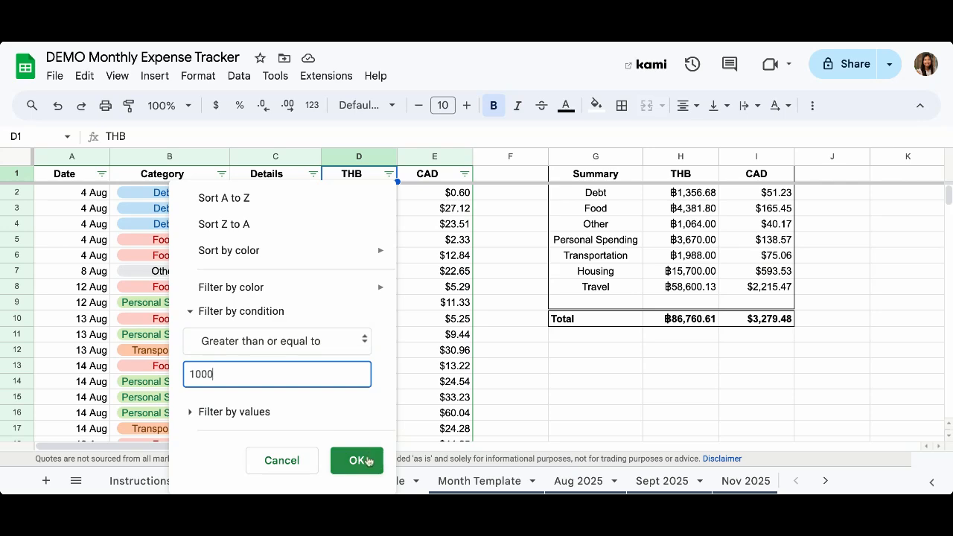
left_click(364, 460)
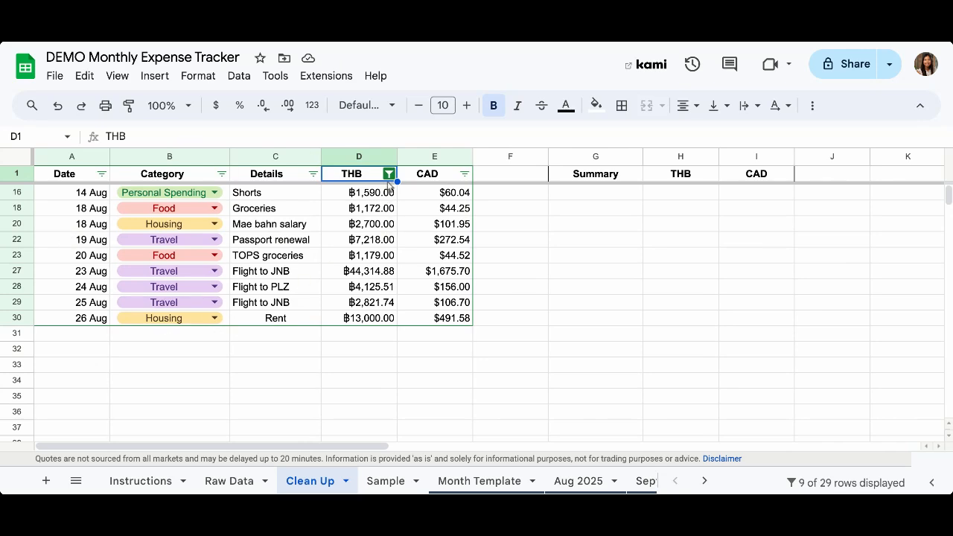
- Undo the condition filter on the THB column and return to the first expense rows
key("ctrl+z")
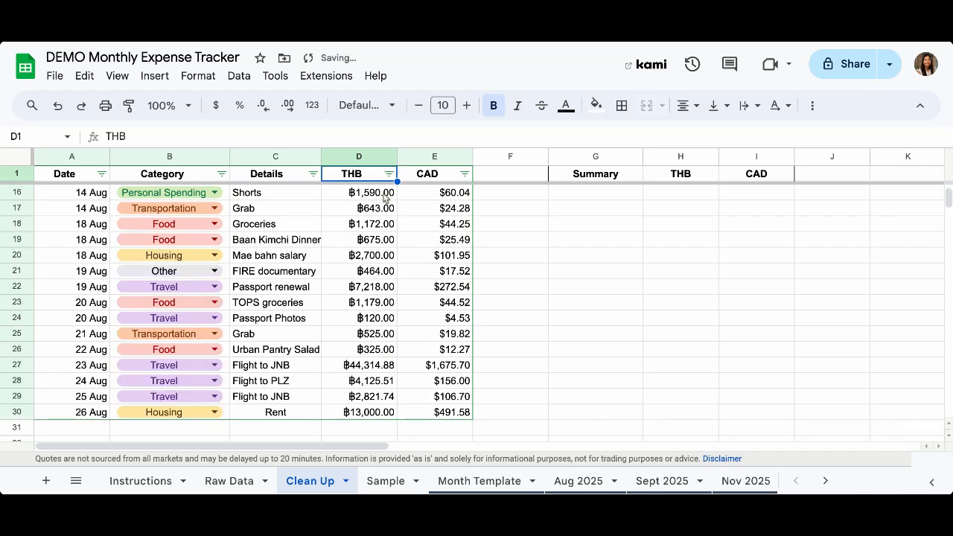
left_click(399, 290)
scroll(399, 297, "up", 5)
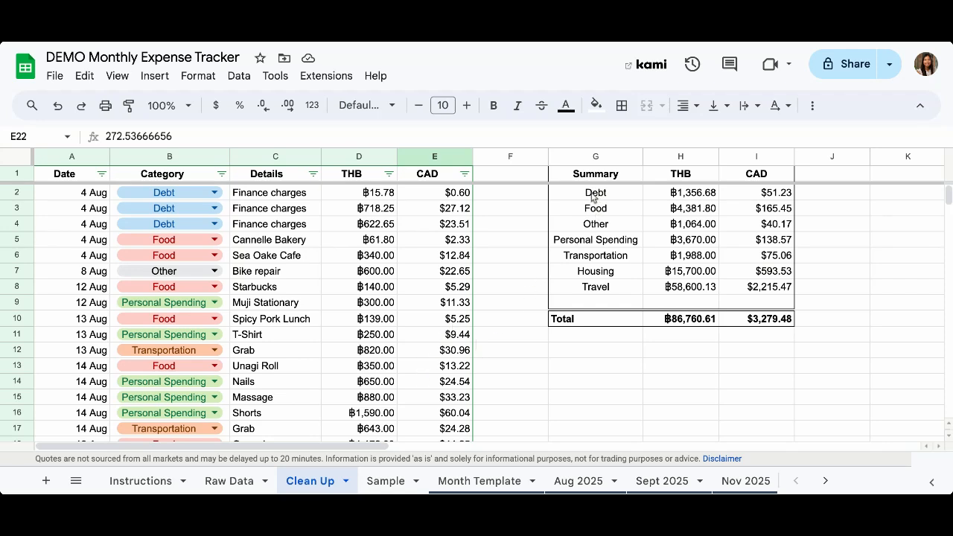
- Insert a pie chart of the summary categories and their THB amounts from G2:H8, keeping the Pie chart type
left_click_drag(594, 198, 681, 289)
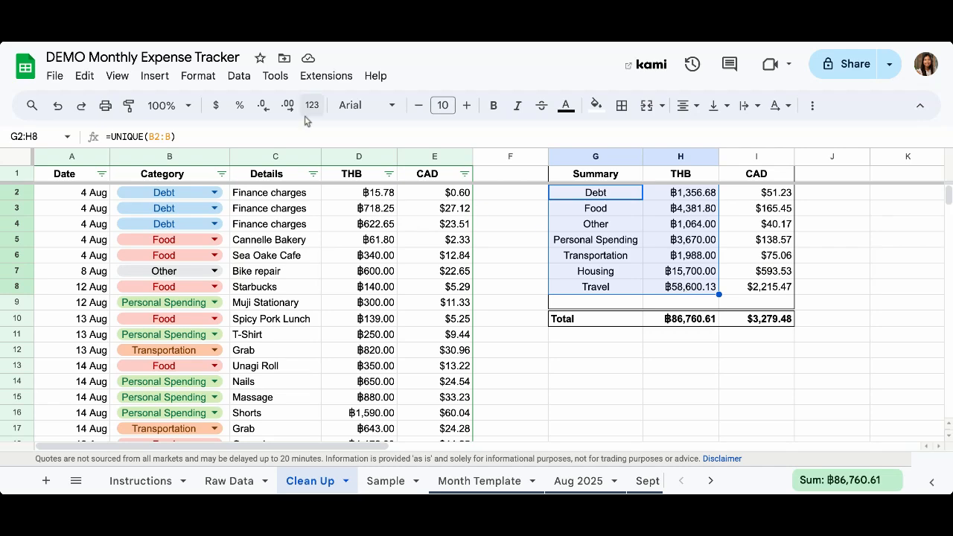
left_click(156, 75)
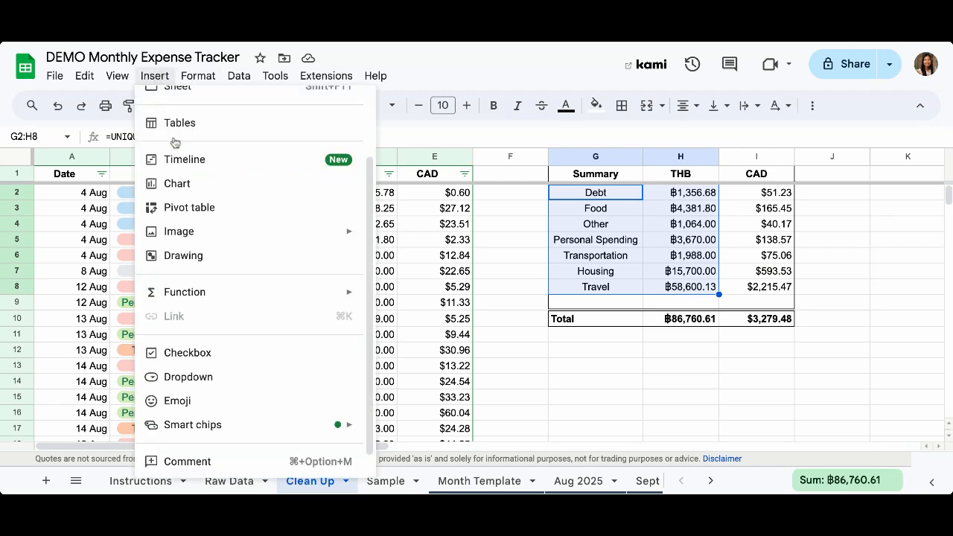
left_click(181, 183)
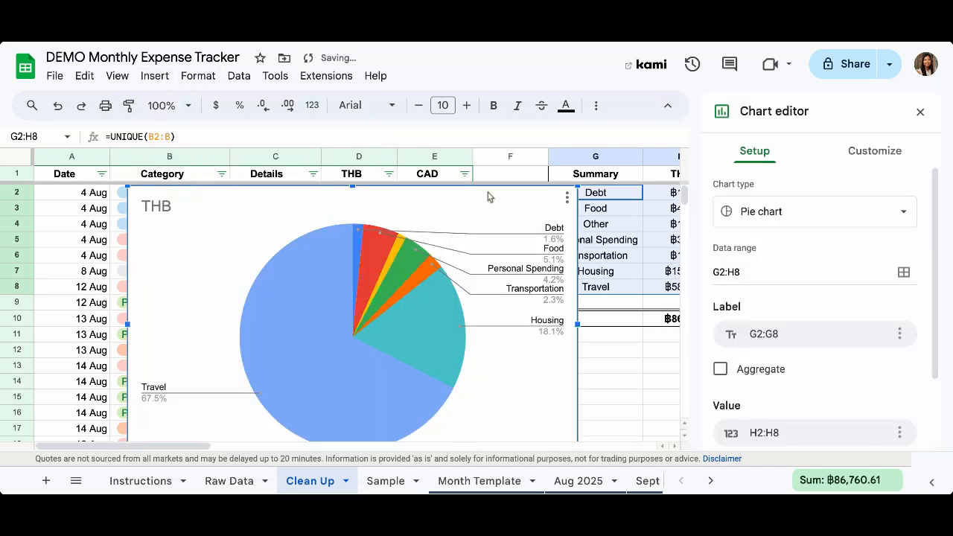
left_click(758, 216)
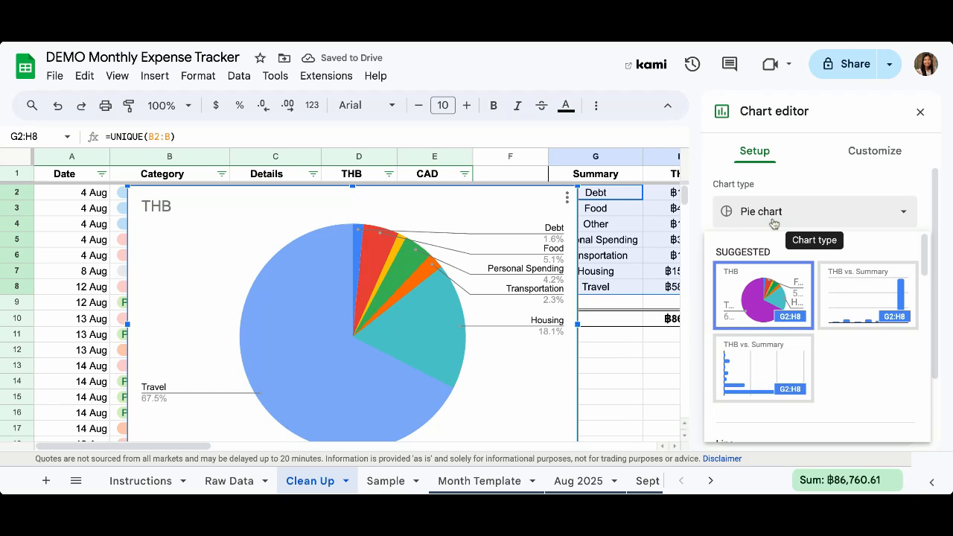
left_click(772, 217)
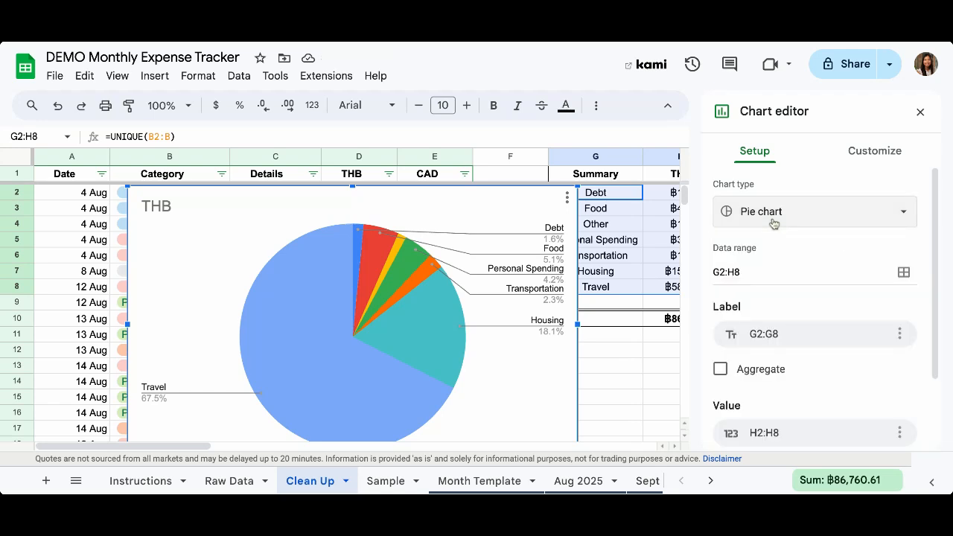
- Change the pie chart's title to "August Expenses" and close the chart editor
left_click(313, 209)
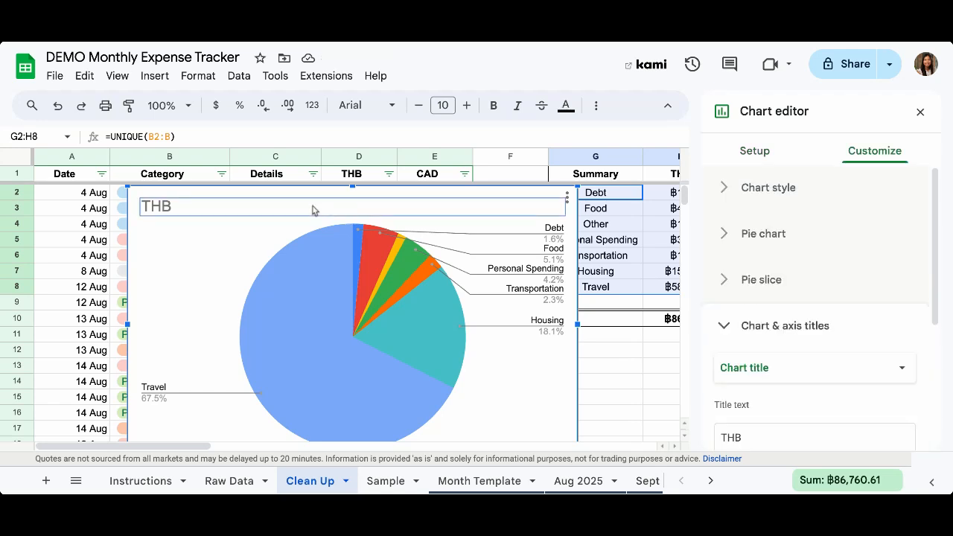
double_click(178, 214)
type("August")
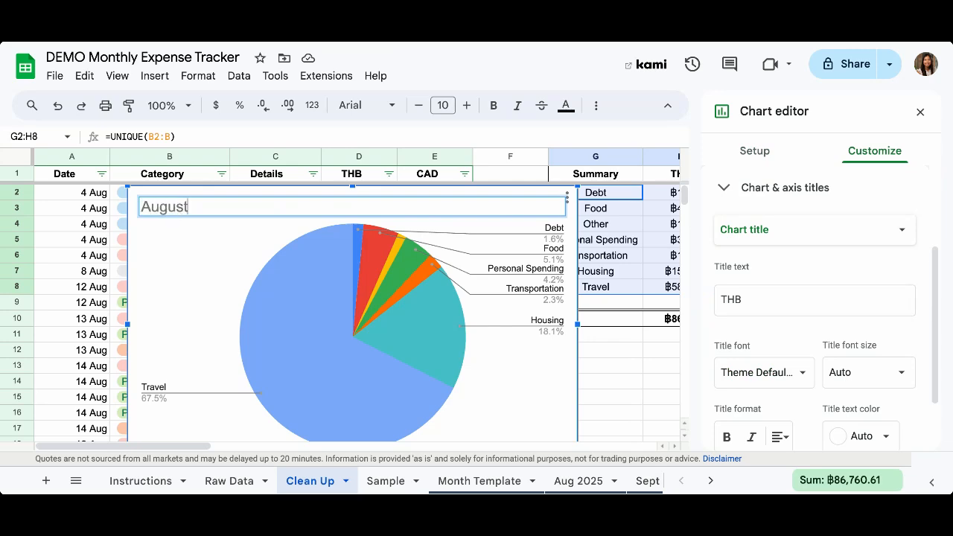
type(" Expenses")
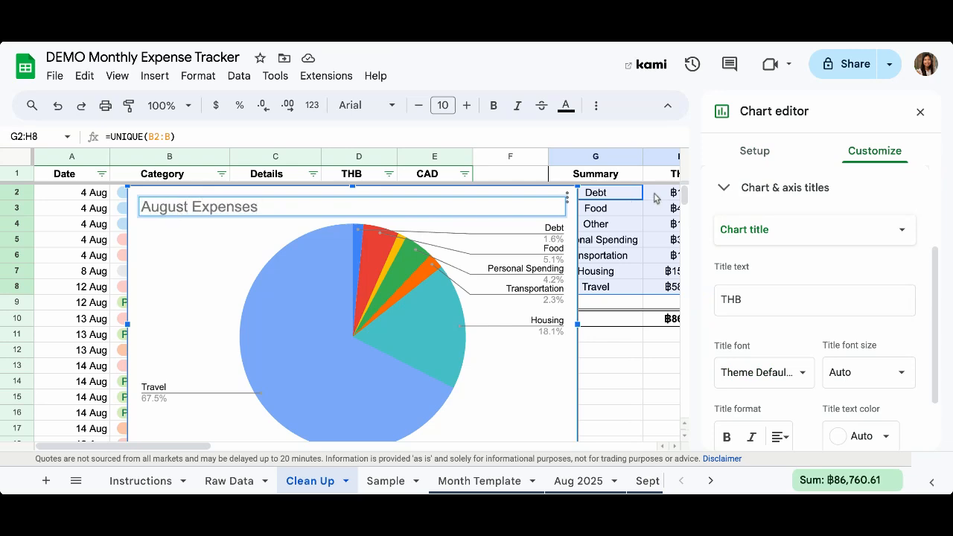
left_click(920, 112)
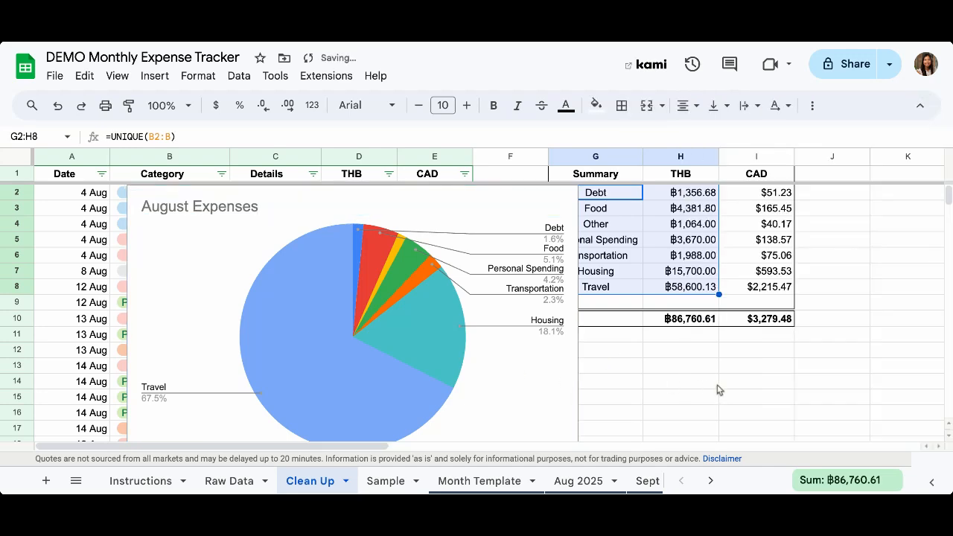
- Move the August Expenses chart beneath the summary table's Total row and shrink it to span about columns G to J, rows 11 to 23
left_click_drag(494, 389, 705, 413)
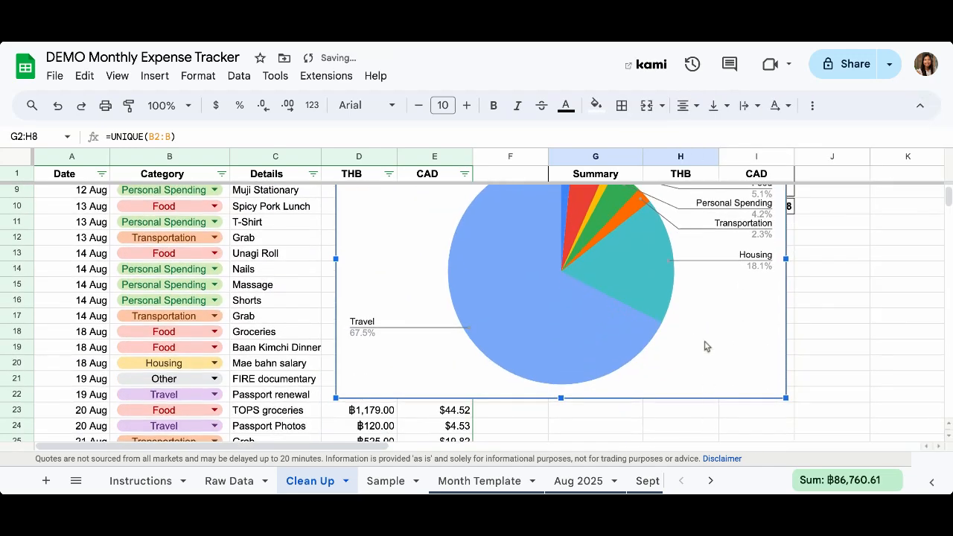
left_click_drag(707, 346, 753, 415)
left_click_drag(379, 191, 562, 278)
left_click_drag(556, 336, 589, 290)
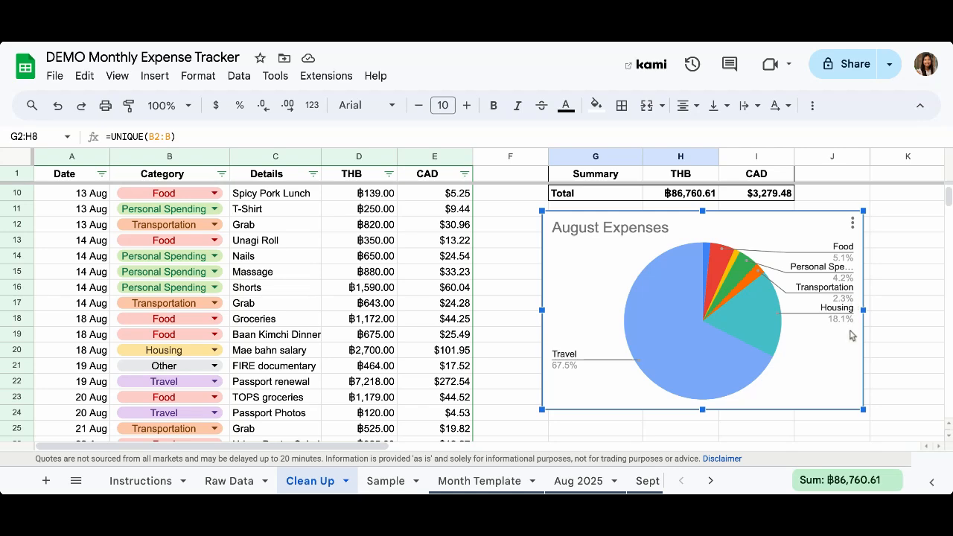
scroll(485, 304, "up", 3)
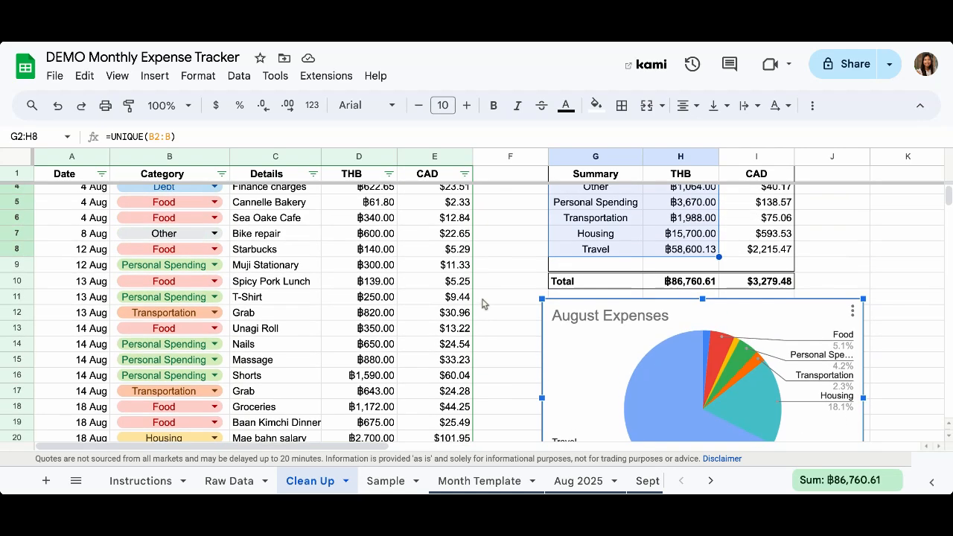
left_click(504, 303)
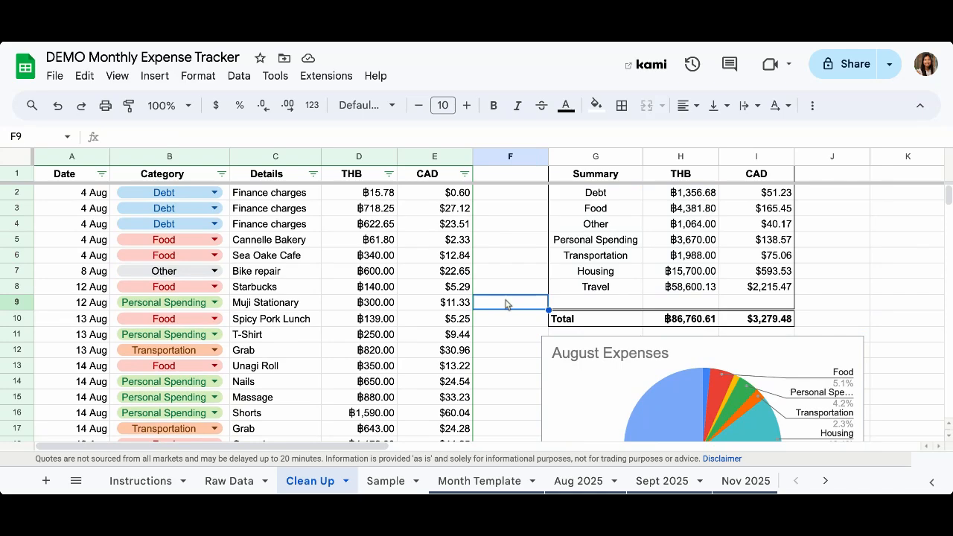
scroll(505, 304, "down", 3)
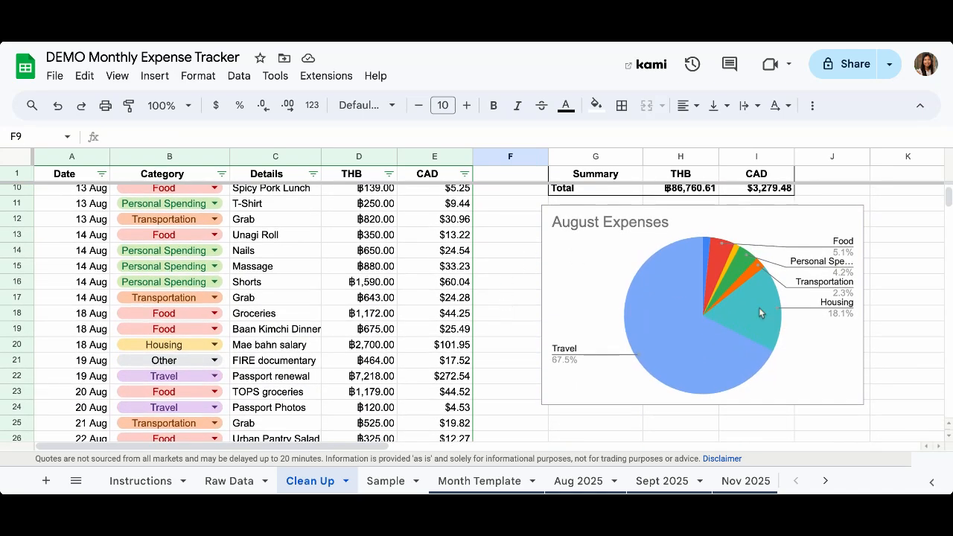
scroll(529, 351, "up", 3)
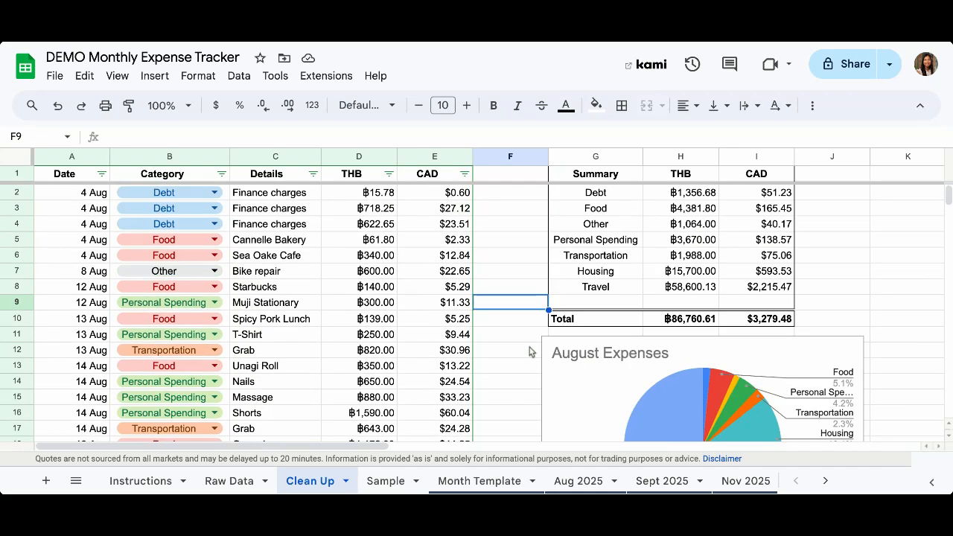
left_click(513, 366)
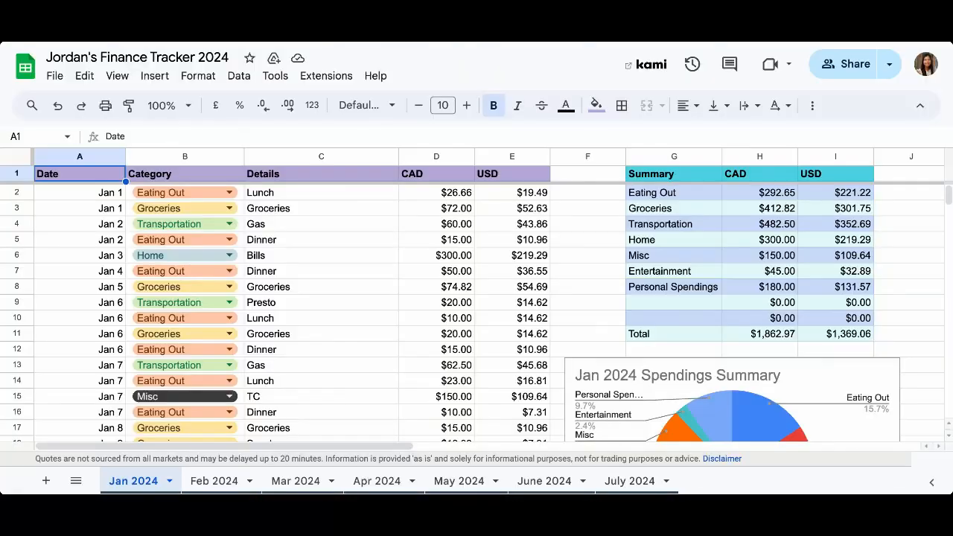
- Look through the example 2024 finance tracker's monthly sheets from Jan 2024 to July 2024, including their summaries and charts
scroll(298, 313, "down", 2)
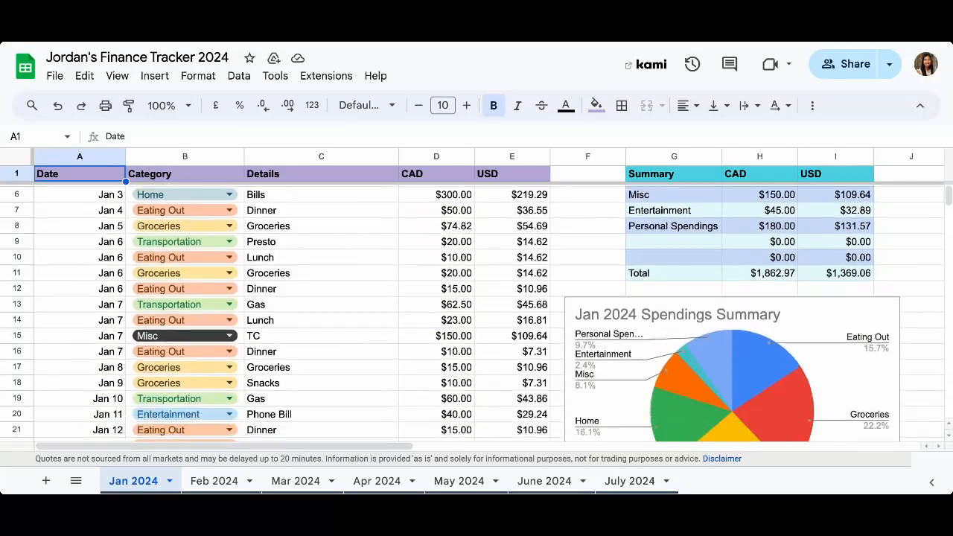
scroll(476, 313, "down", 2)
left_click(213, 481)
left_click(295, 481)
left_click(376, 481)
left_click(476, 481)
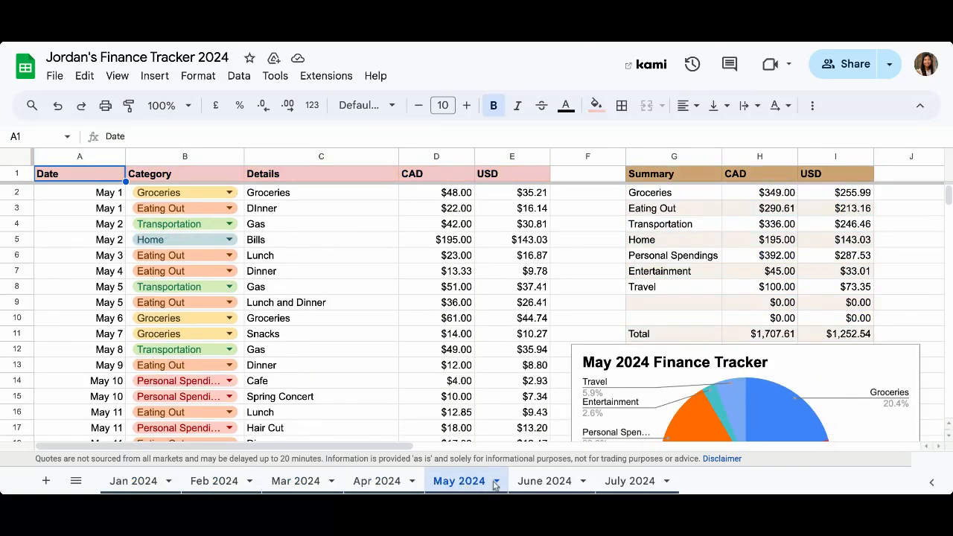
left_click(544, 481)
left_click(630, 481)
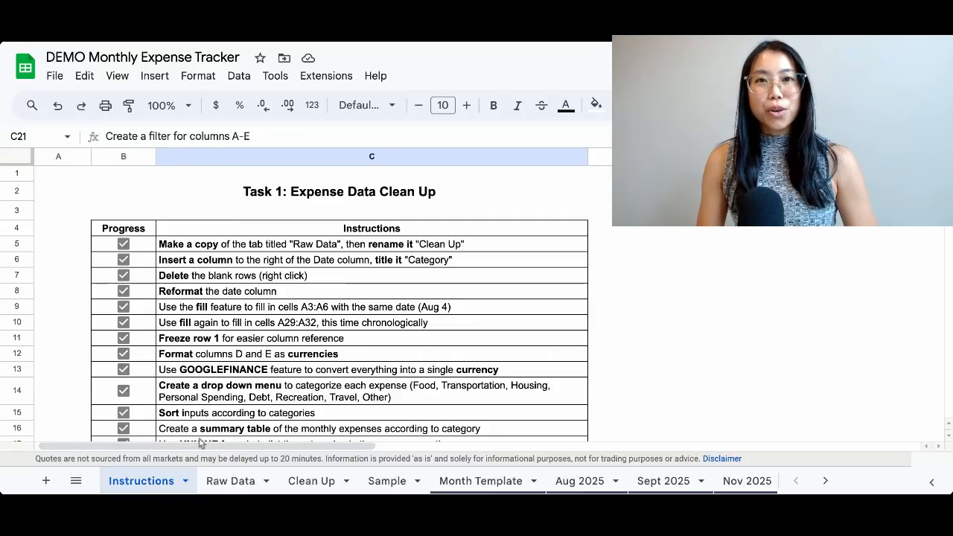
- Go to "Task 2: Create Your Own Template" in the Instructions sheet and select its checklist, B27:C38
scroll(255, 415, "down", 1)
scroll(256, 415, "down", 5)
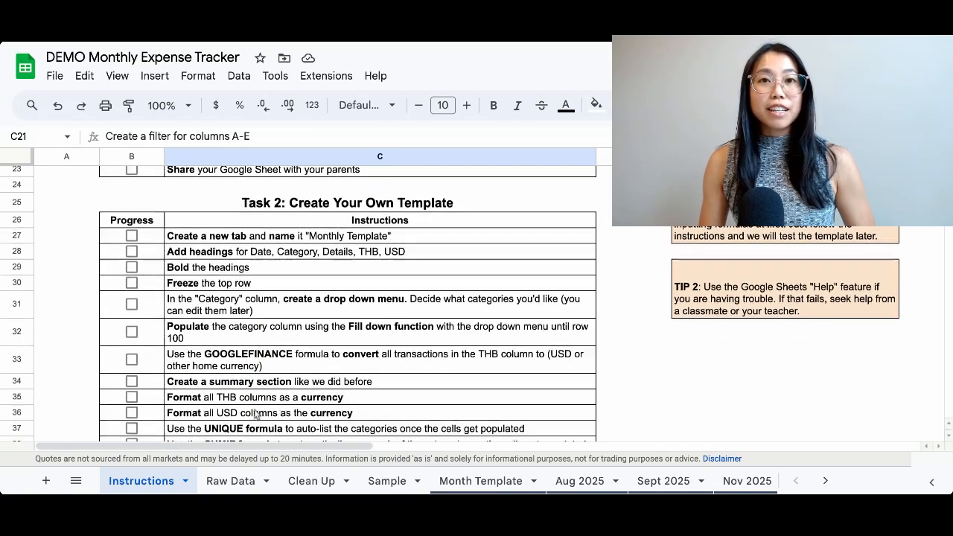
left_click_drag(158, 211, 296, 419)
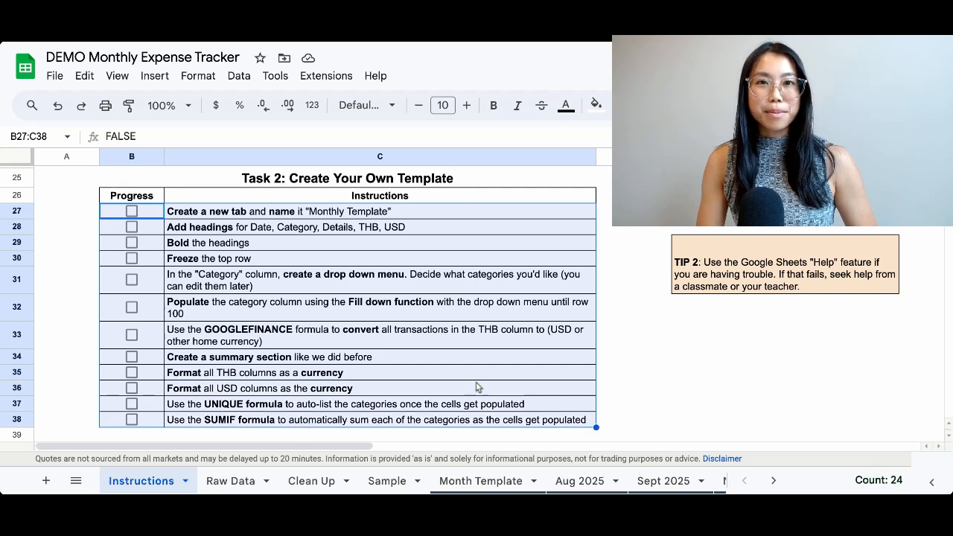